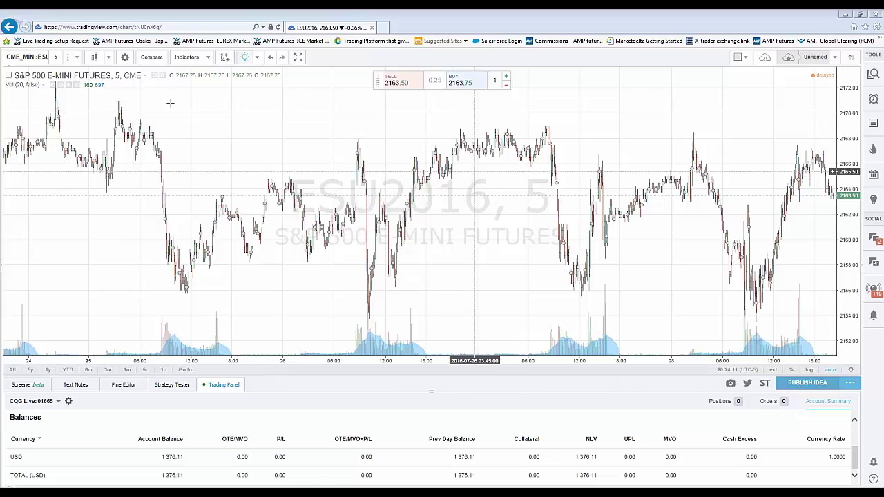
- Search the futures symbols for ES and load the ESU2016 S&P 500 E-mini contract on the chart
left_click(40, 58)
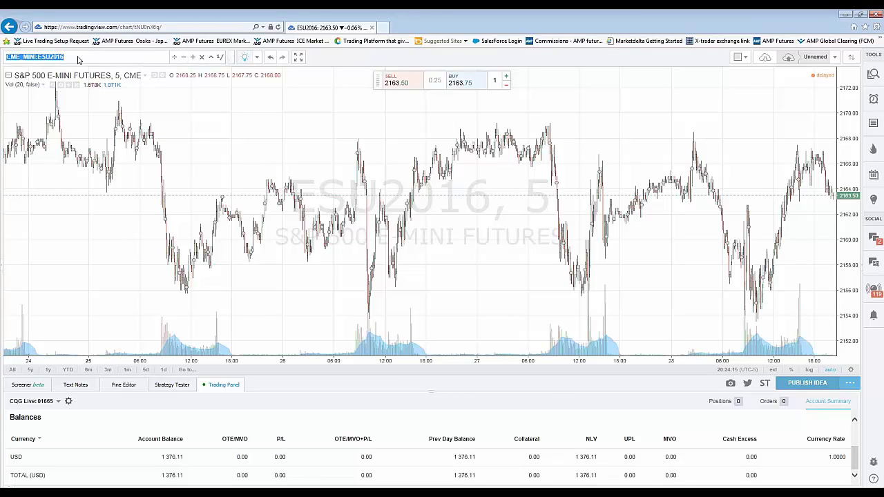
key("End")
left_click_drag(67, 61, 8, 61)
key("BackSpace")
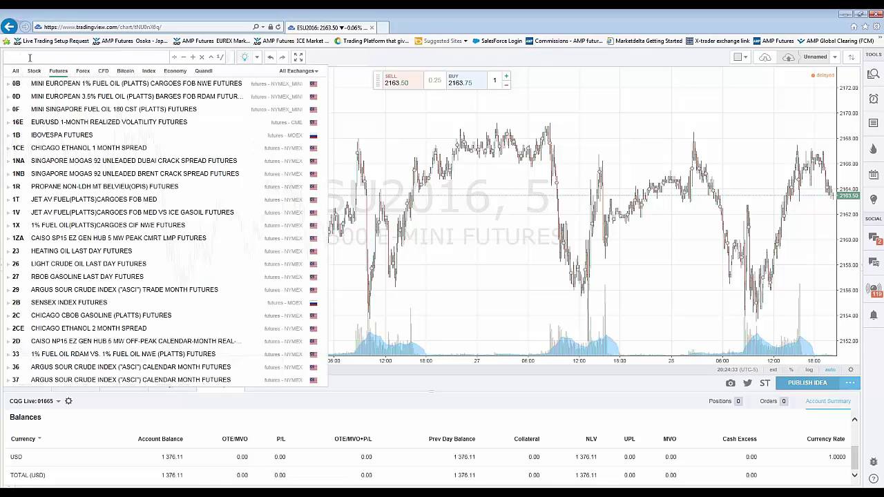
type("E")
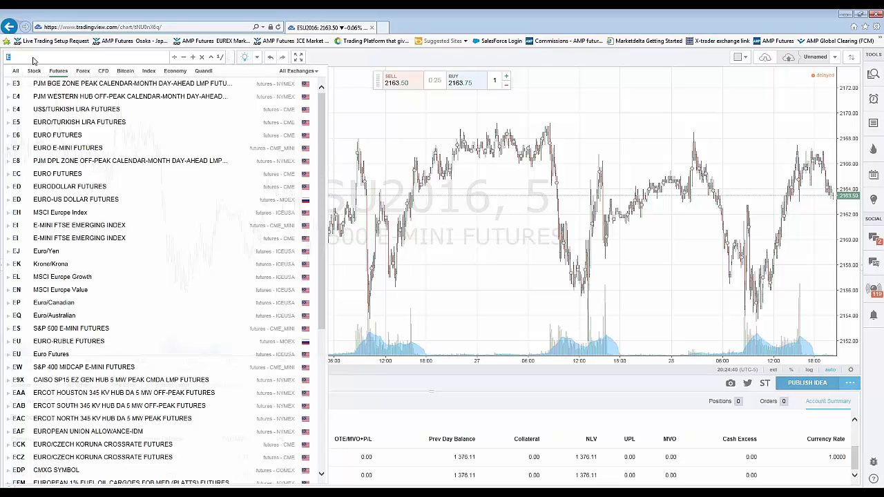
type("S")
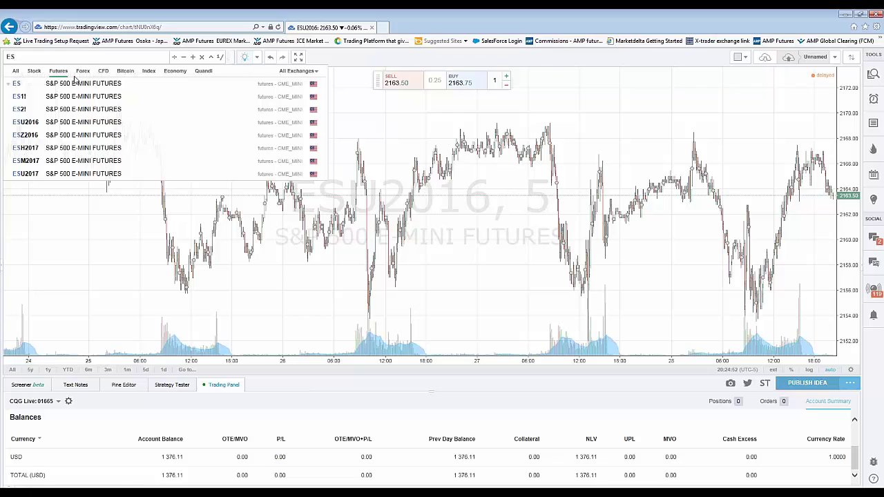
left_click(61, 123)
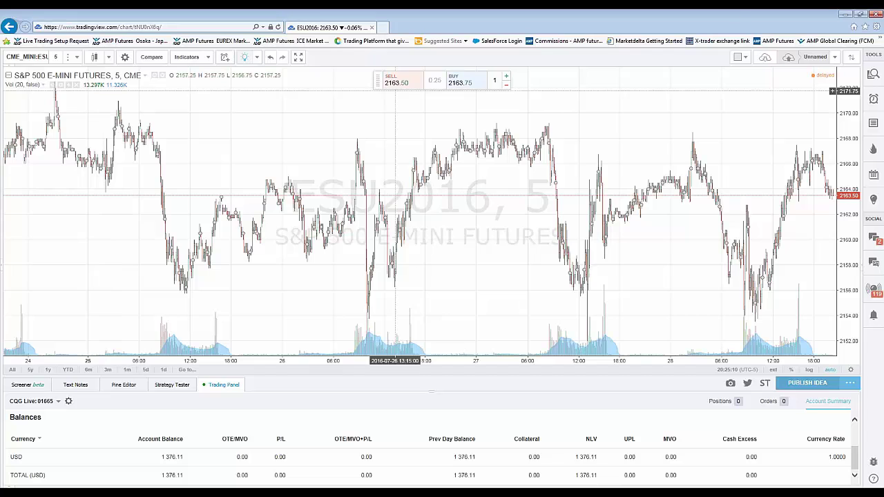
- Chart FXE from the watchlist, switch back to ESU2016 and close the watchlist
left_click(873, 75)
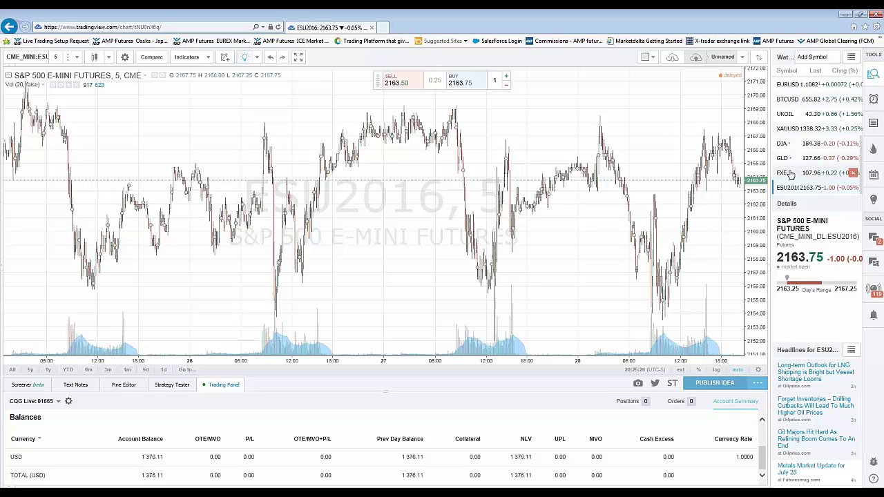
left_click(791, 175)
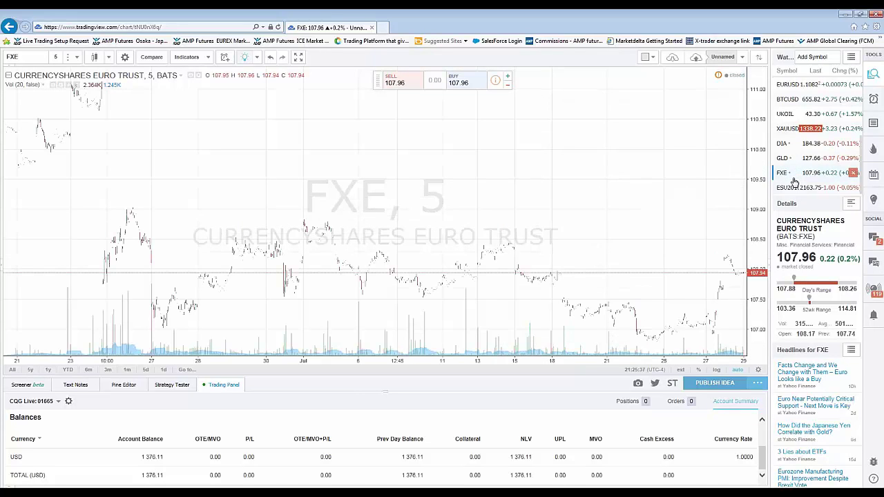
left_click(791, 190)
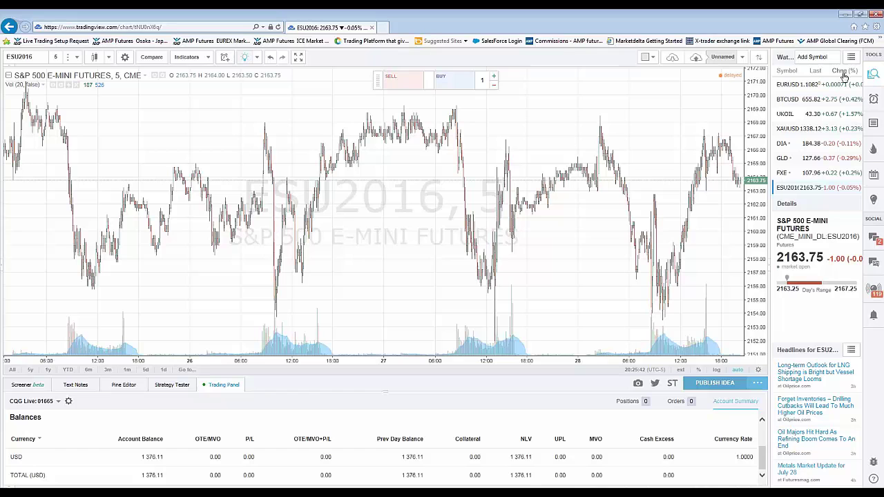
left_click(873, 74)
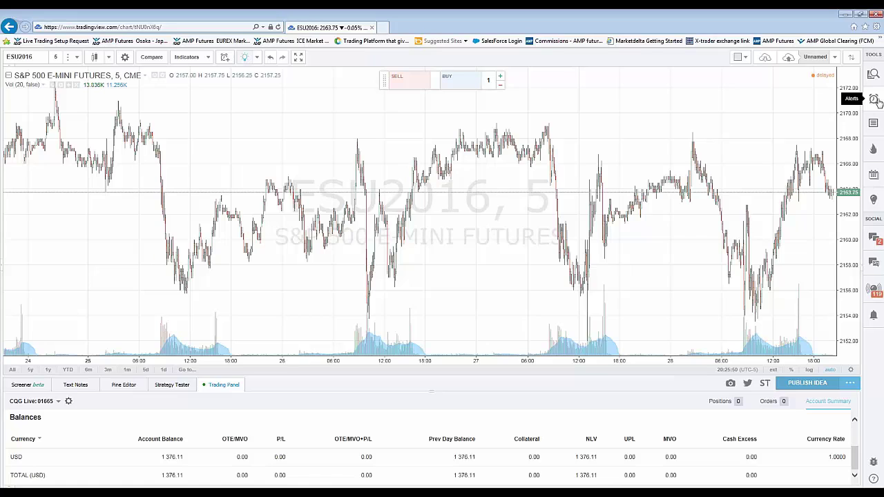
- Show the DOM for ESU2016 and activate its order quantity for editing
left_click(851, 56)
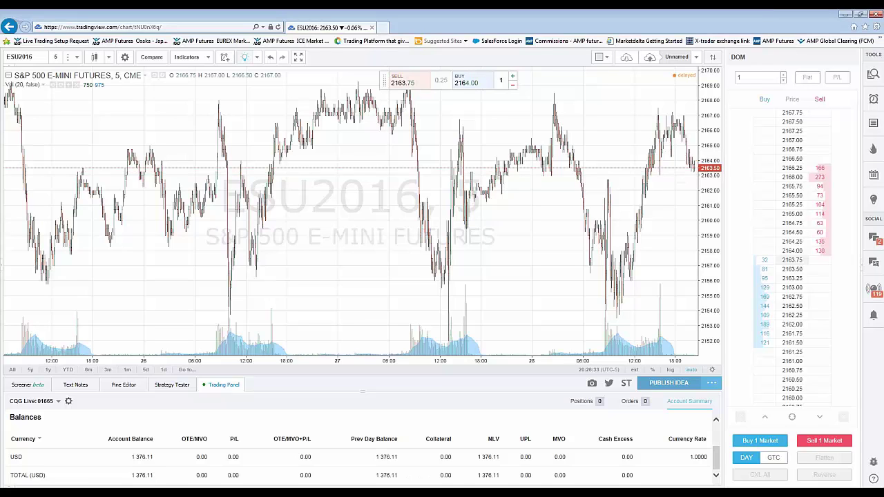
left_click(746, 76)
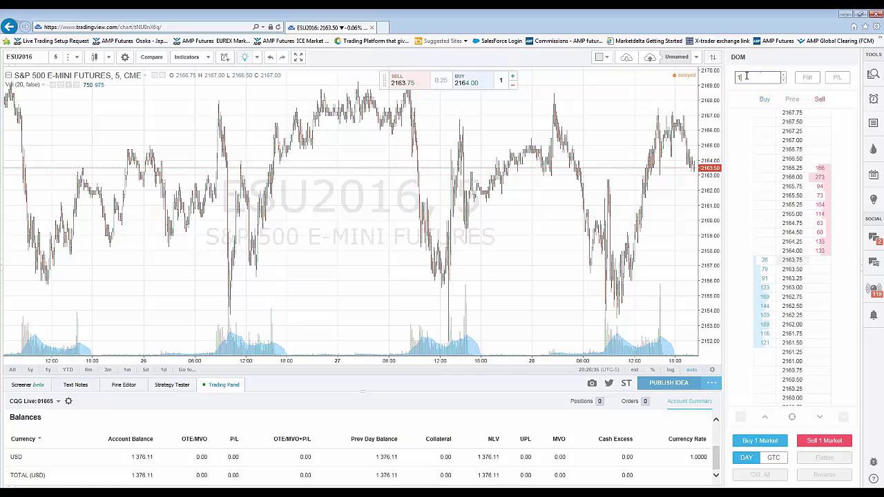
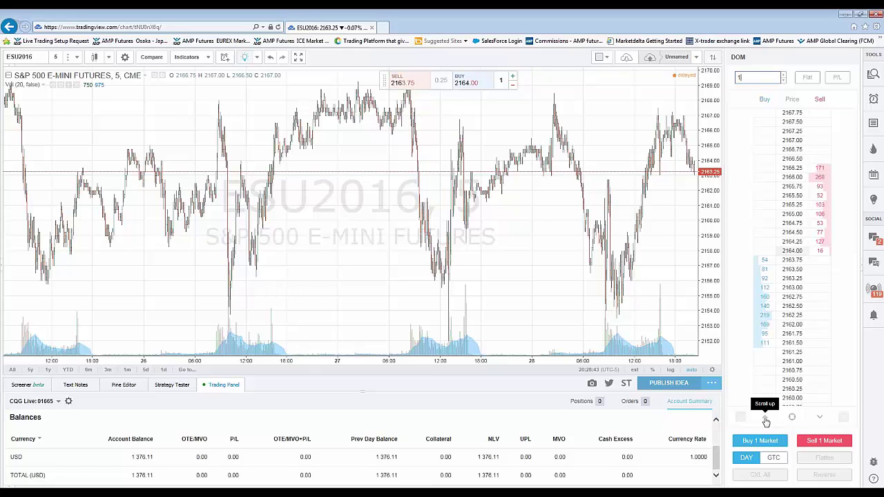
- Examine the DOM price levels above and below the market, then recentre the ladder on the current price
left_click(766, 420)
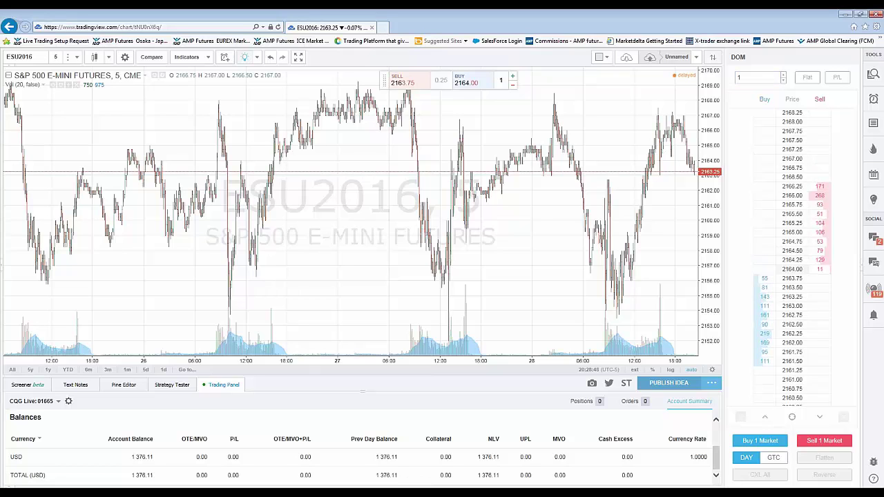
left_click(795, 420)
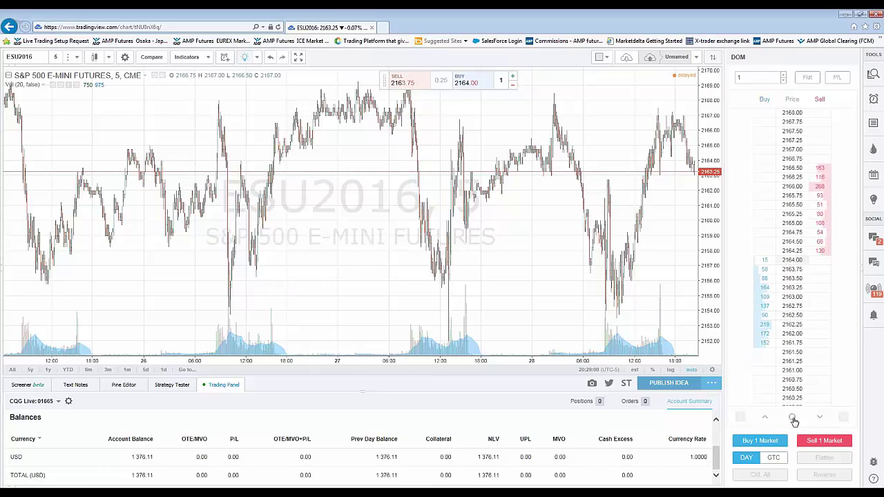
scroll(793, 272, "down", 5)
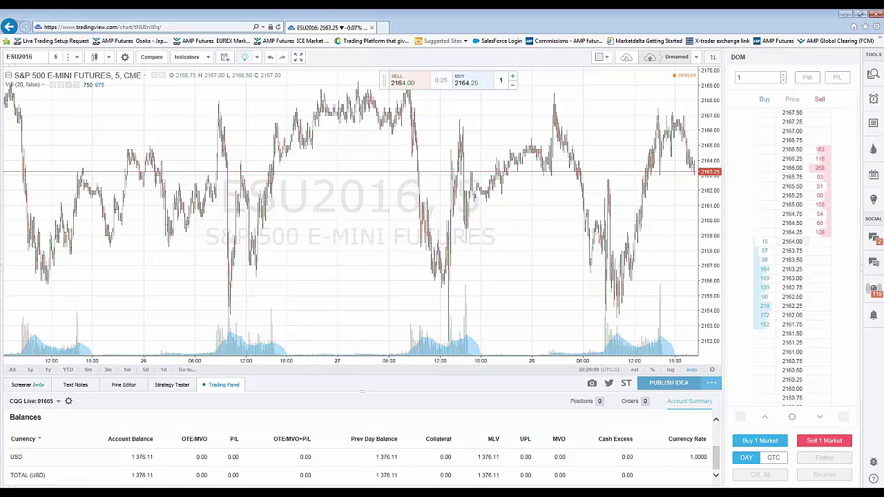
scroll(795, 277, "down", 3)
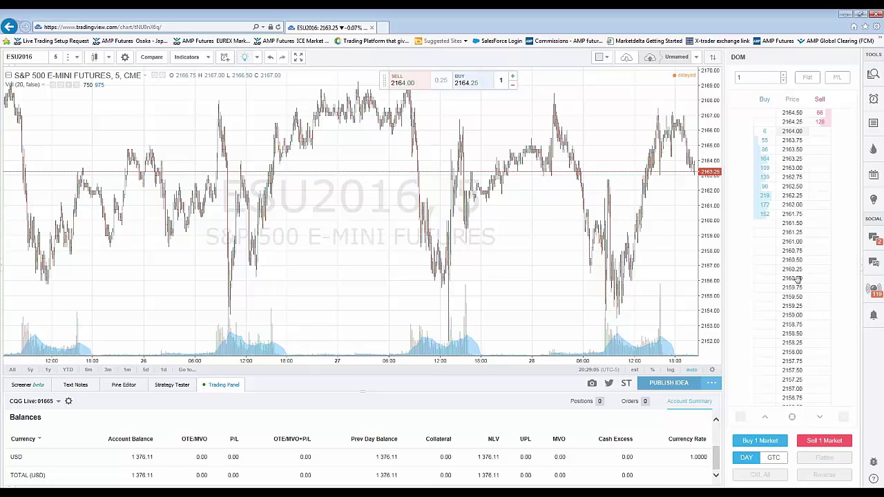
scroll(798, 287, "up", 9)
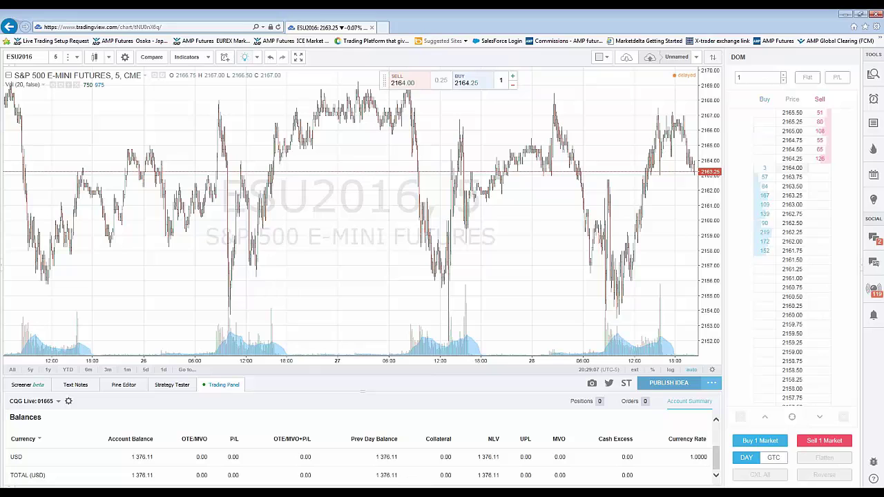
scroll(798, 295, "up", 12)
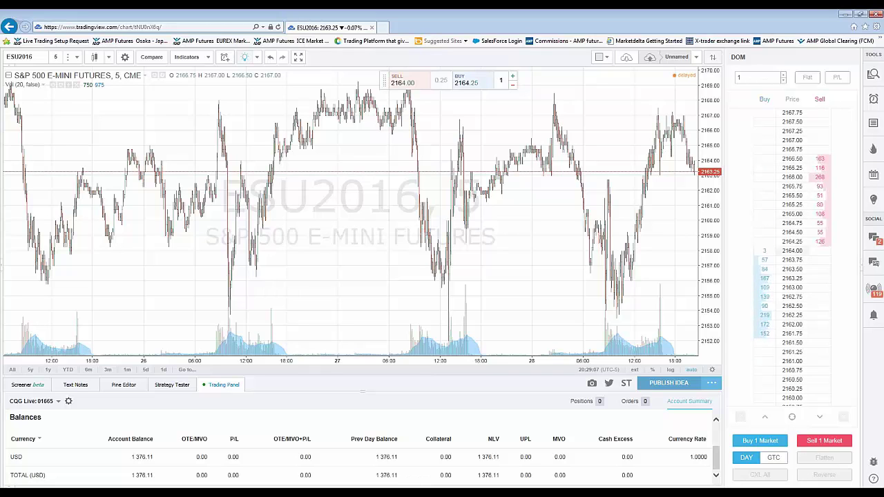
scroll(798, 282, "down", 2)
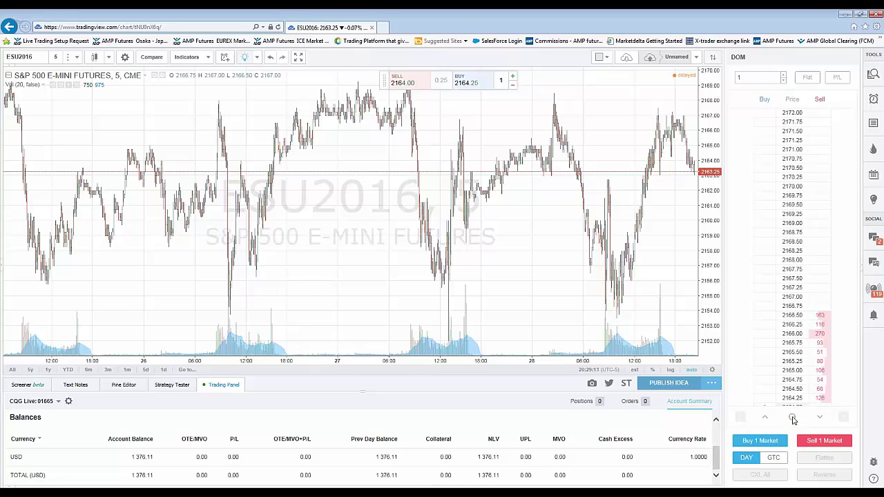
left_click(794, 419)
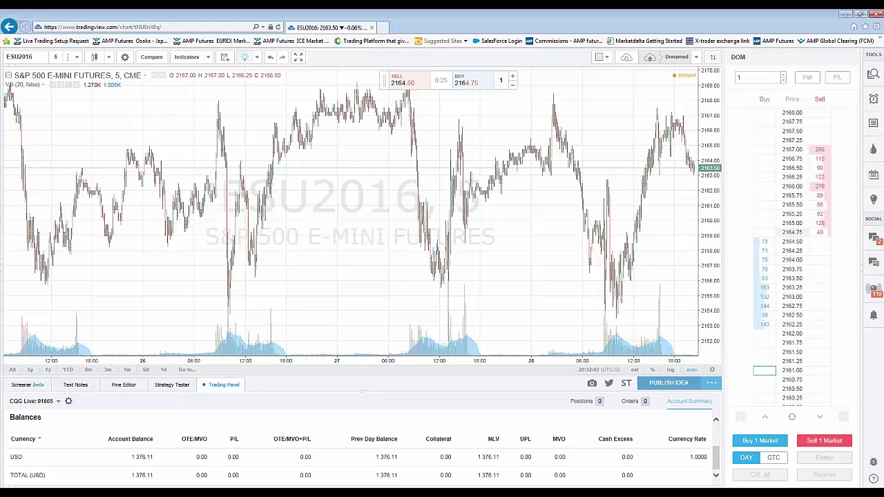
- Place a one-contract DAY buy limit order at 2161.00 from the DOM, reviewing the type and duration options, and show the orders list
left_click(769, 264)
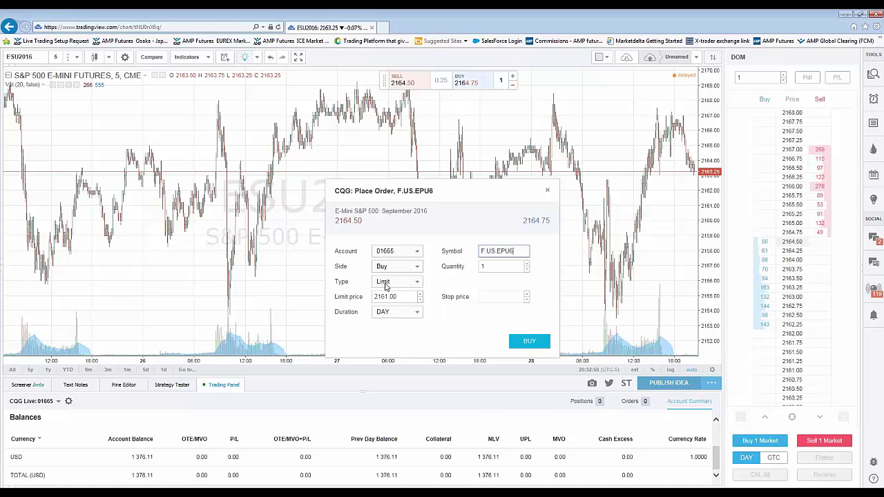
left_click(419, 285)
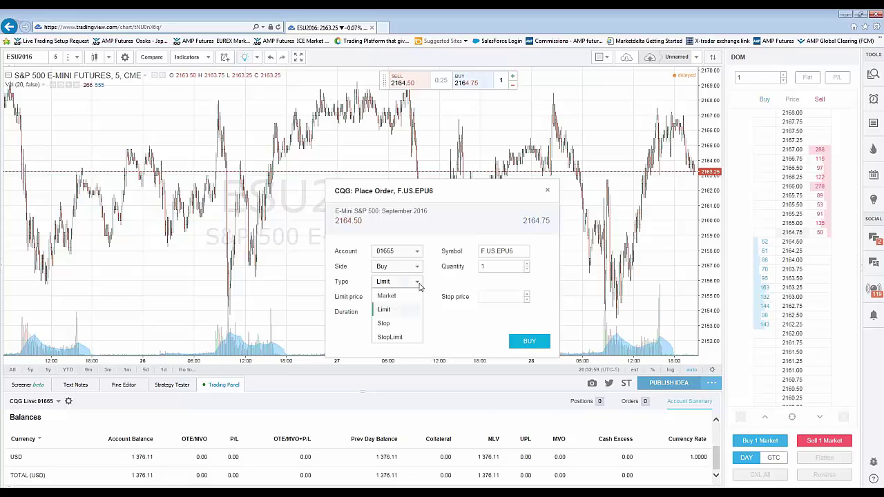
left_click(469, 198)
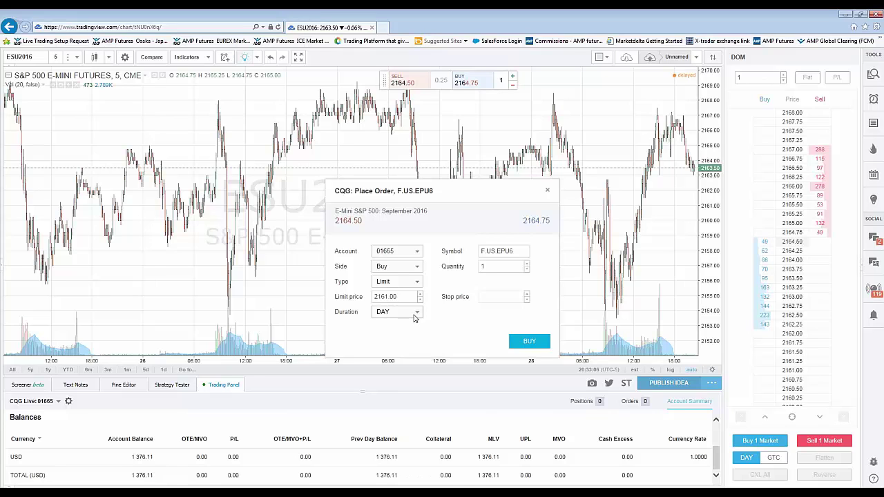
left_click(418, 315)
left_click(463, 197)
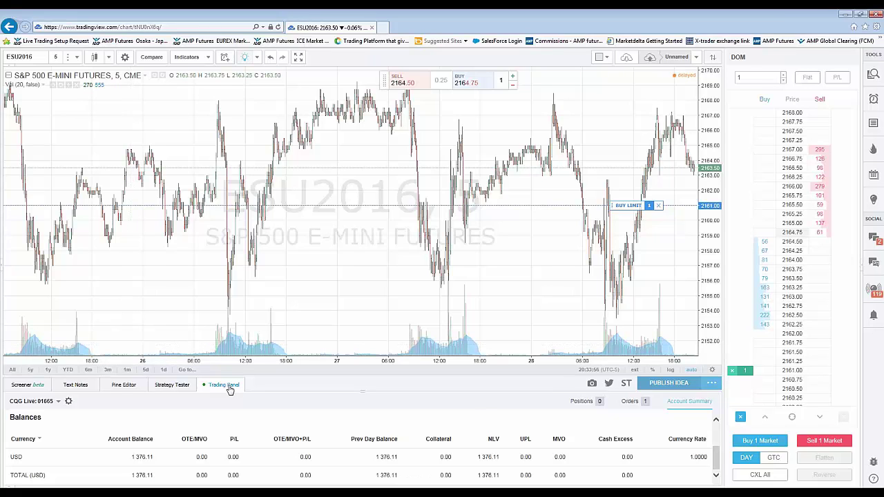
left_click(630, 403)
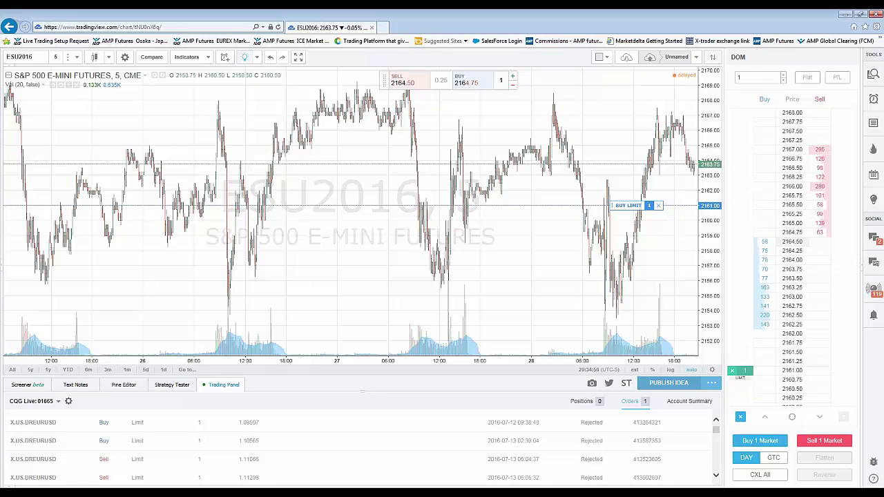
- Move the working buy limit order to 2160.00 on the DOM, submit the modification and dismiss the notification
scroll(790, 308, "down", 5)
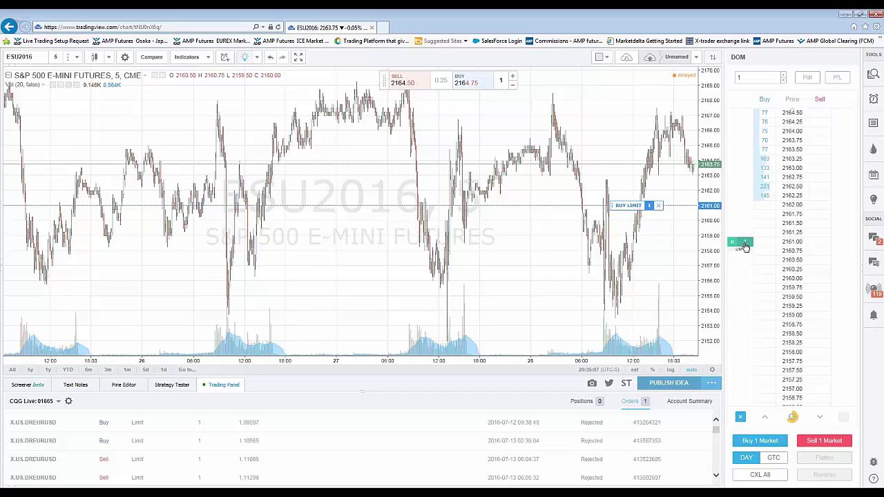
left_click_drag(743, 243, 744, 278)
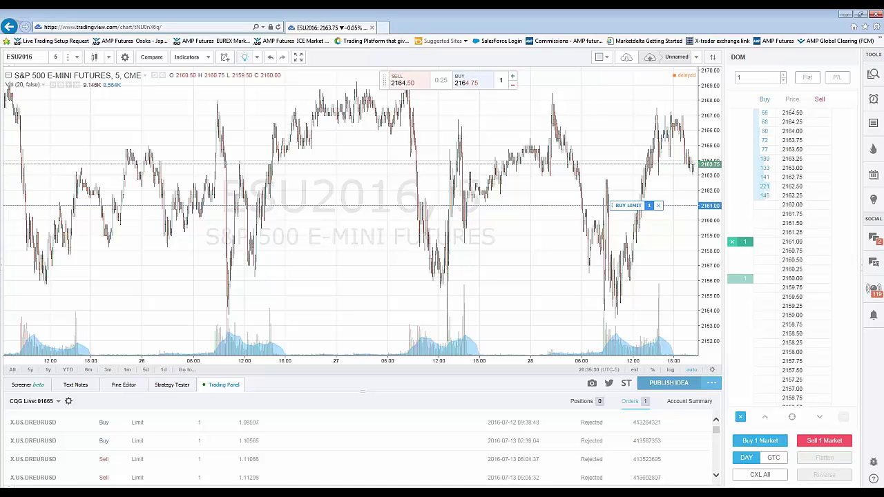
left_click(746, 283)
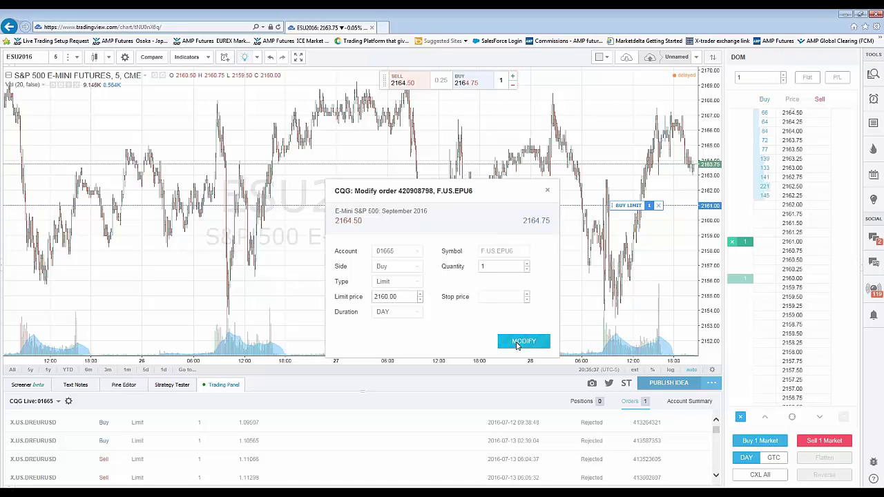
left_click(523, 342)
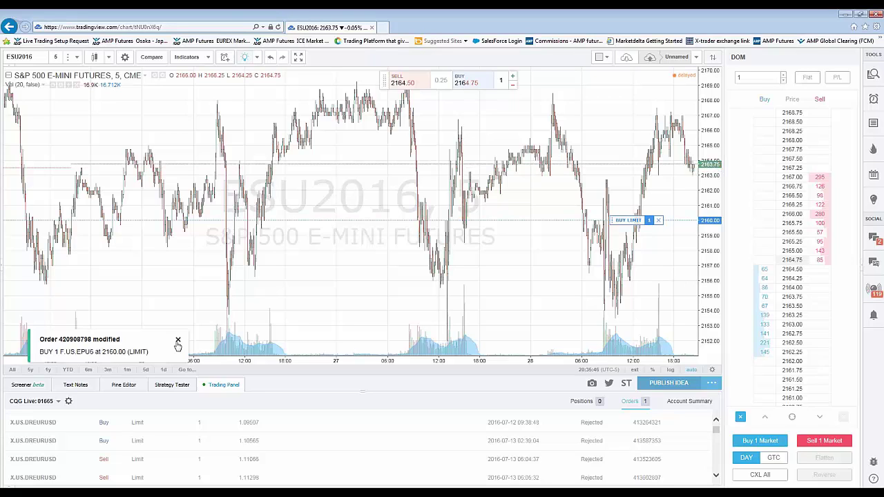
left_click(177, 343)
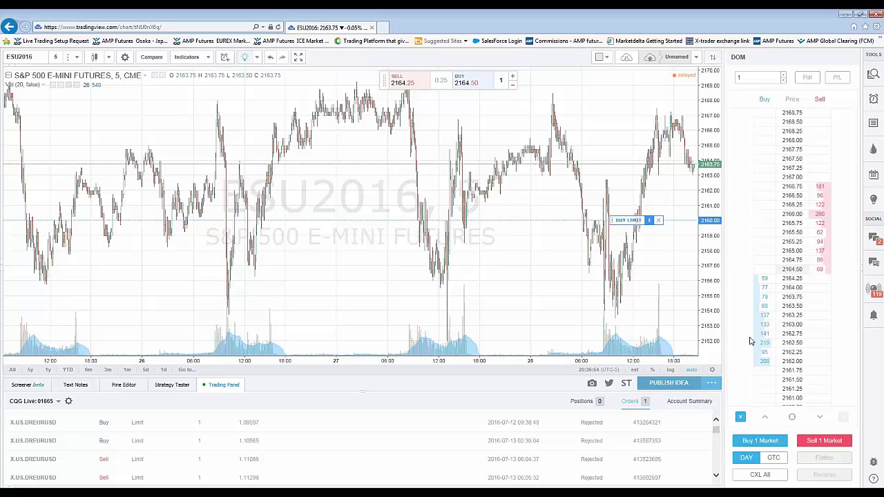
- Cancel the working buy limit order at 2160.00 from the DOM and dismiss the cancellation notification
scroll(751, 341, "down", 4)
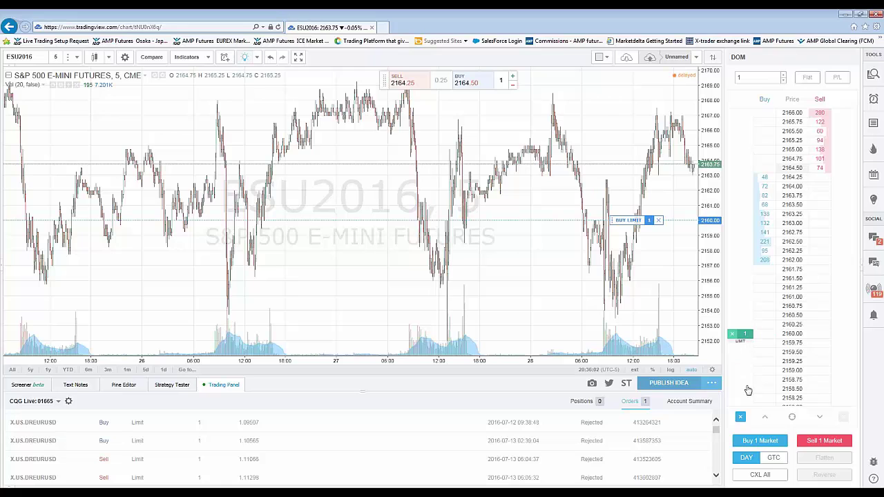
left_click(733, 333)
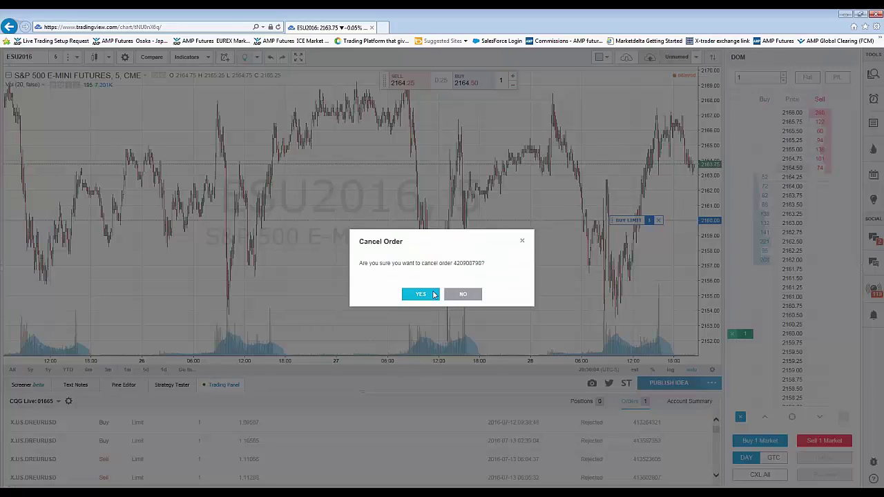
left_click(416, 294)
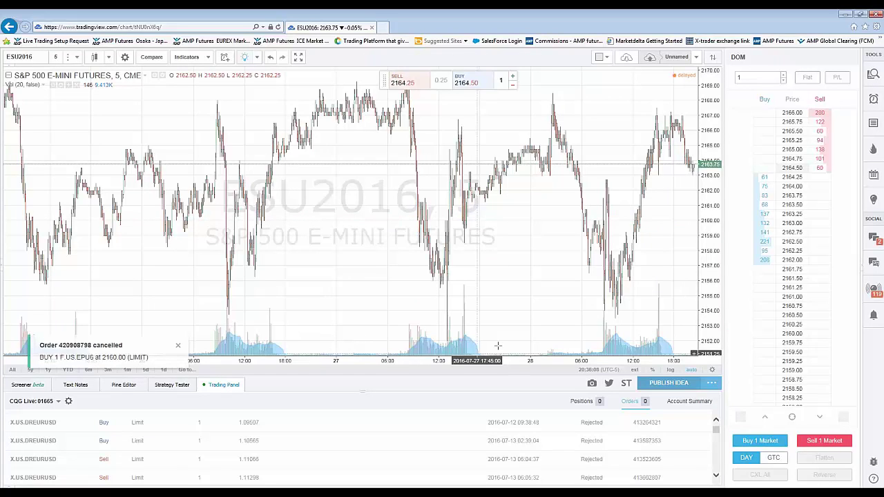
left_click(178, 343)
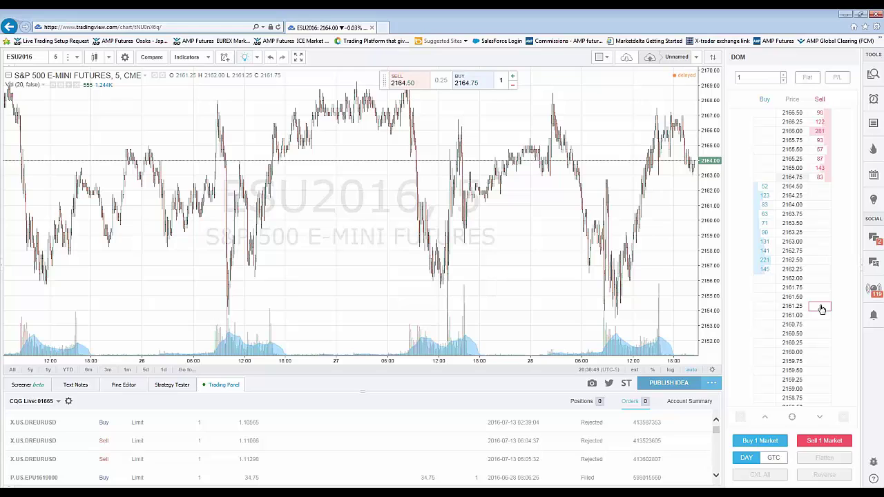
- Place a one-contract DAY sell stop order at 2160.00 from the DOM
left_click(822, 354)
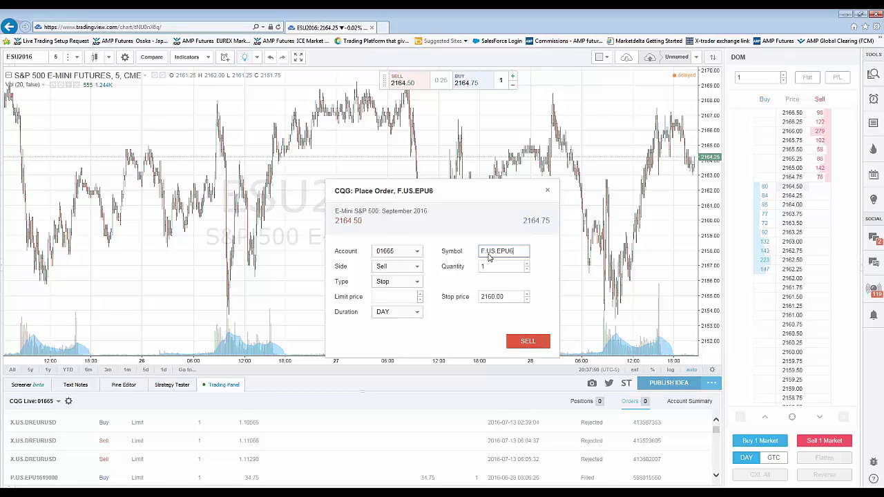
left_click(527, 344)
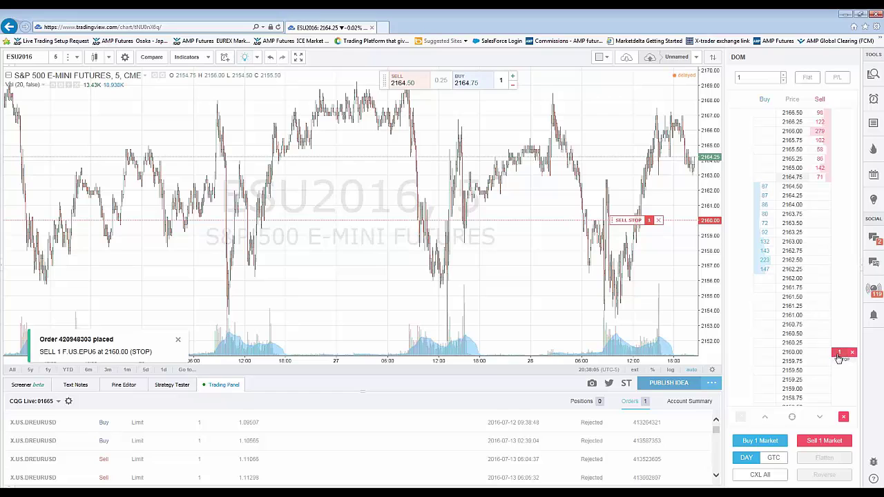
- Move the working sell stop order to 2159.00 on the DOM, submit the modification and dismiss the notification
left_click_drag(840, 355, 845, 380)
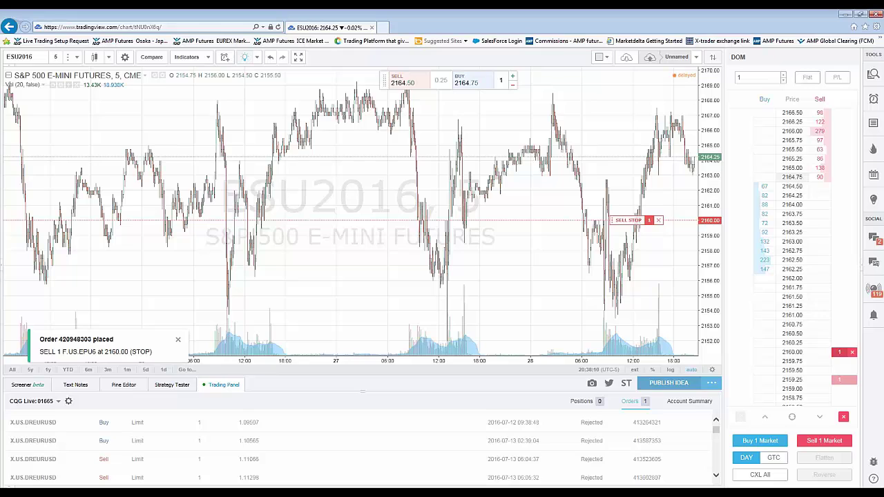
left_click_drag(844, 380, 840, 385)
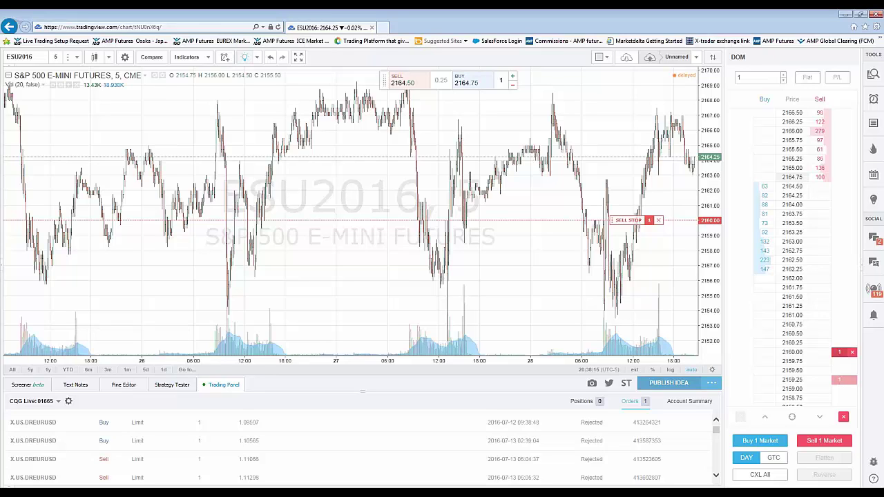
left_click_drag(841, 385, 843, 389)
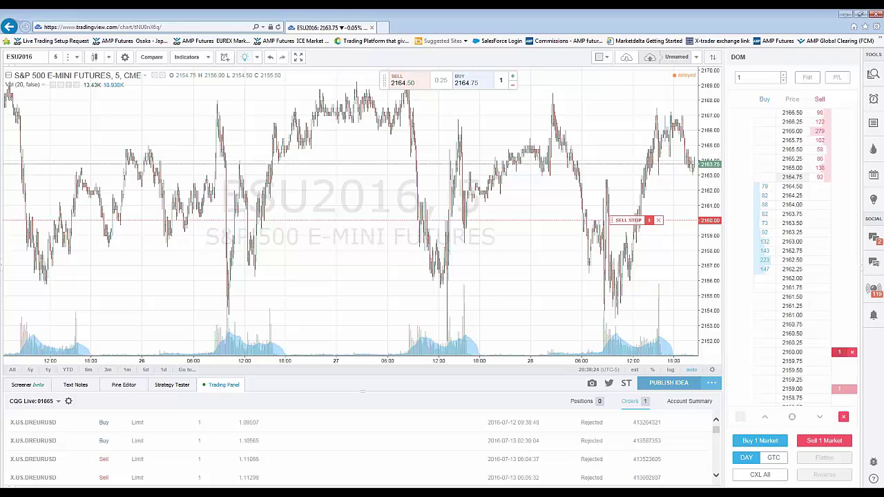
left_click(484, 221)
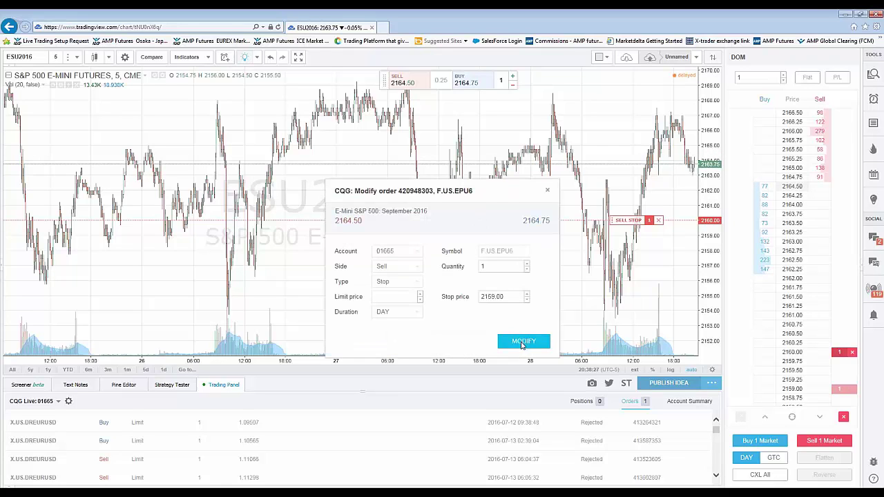
left_click(522, 340)
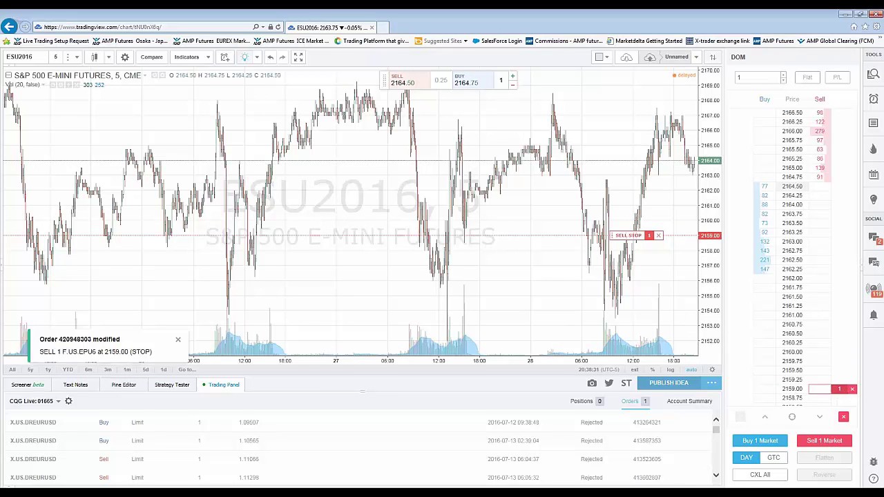
left_click(178, 339)
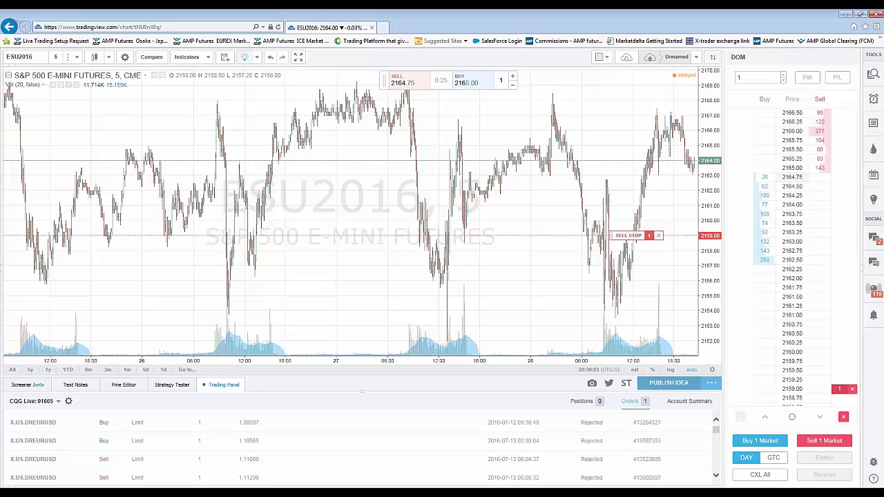
- Move the working sell stop order down to 2155.00 directly on the chart
left_click_drag(629, 247, 631, 278)
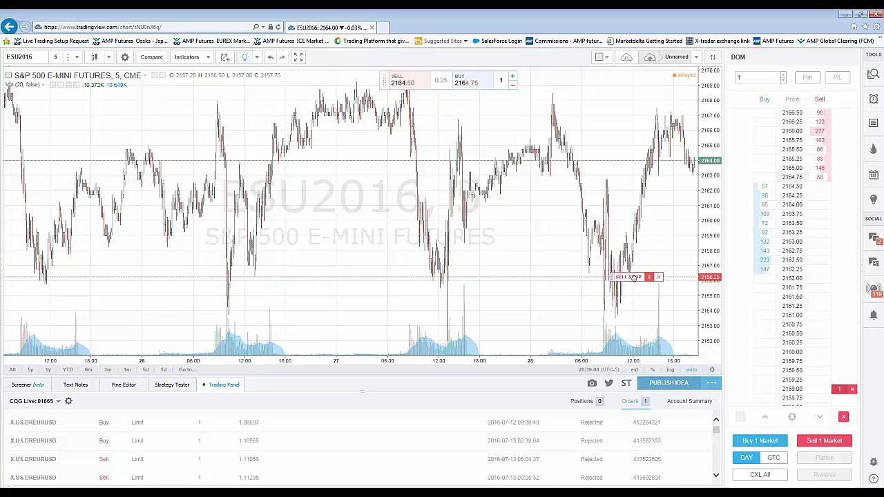
left_click_drag(634, 277, 637, 285)
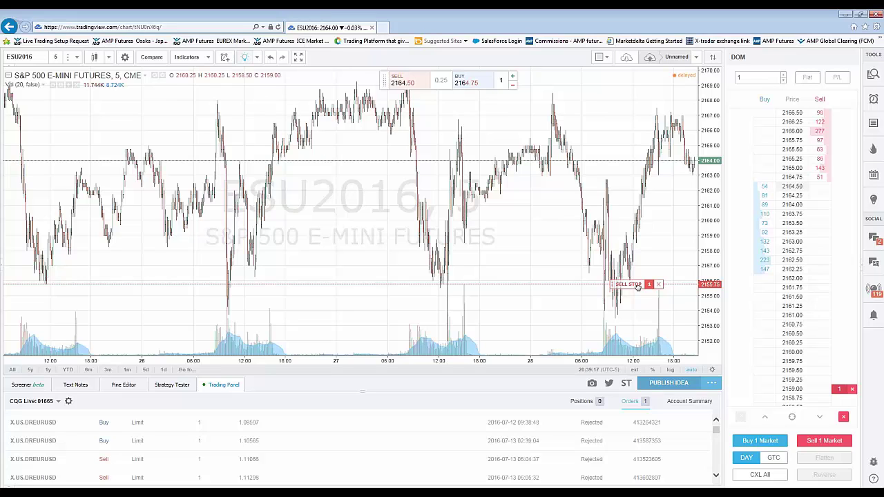
left_click_drag(638, 287, 642, 298)
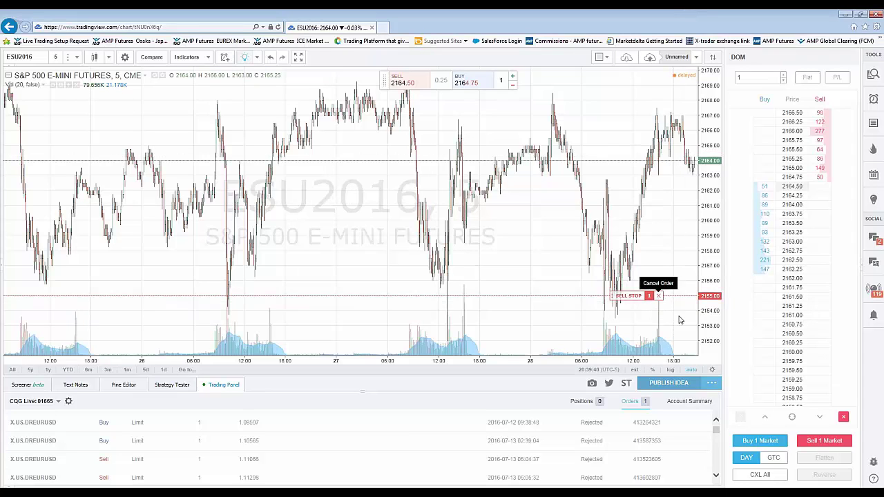
- Cancel the sell stop order at 2155.00 from its chart label, confirm the cancellation and dismiss the notification
left_click(659, 297)
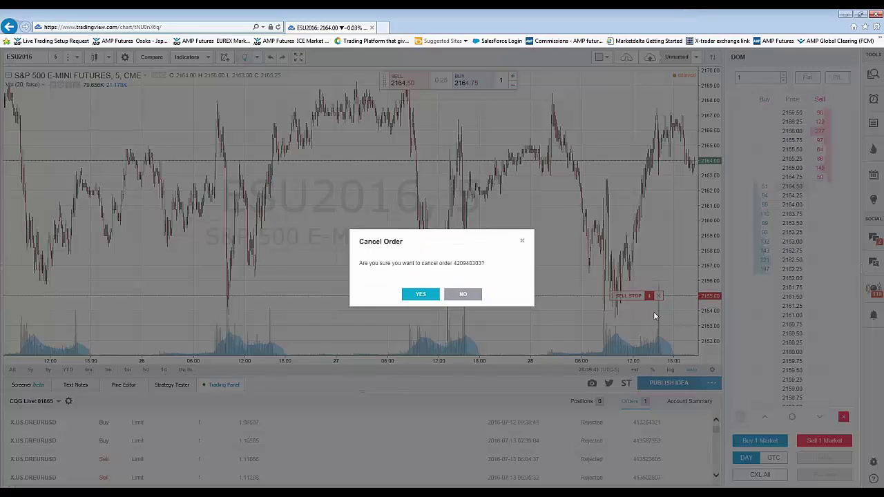
left_click(421, 295)
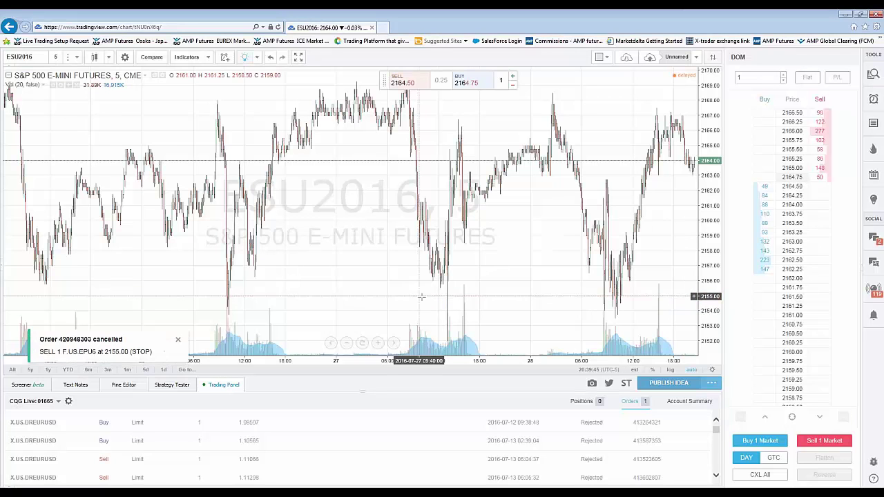
left_click(178, 339)
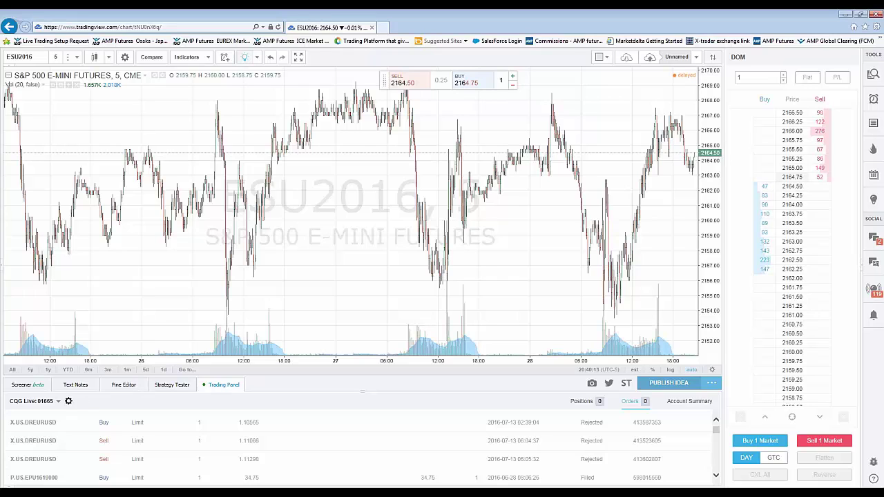
- Disable Require Order Confirmation in the trading properties and apply the change
left_click(69, 402)
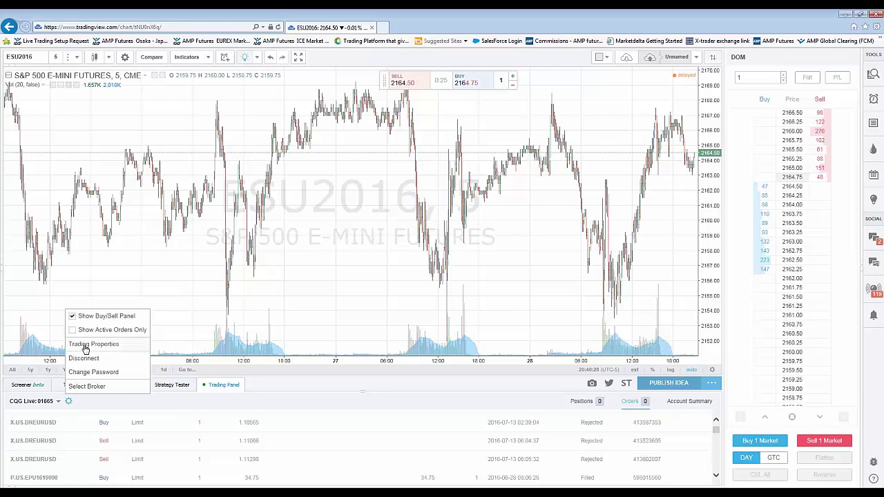
left_click(86, 348)
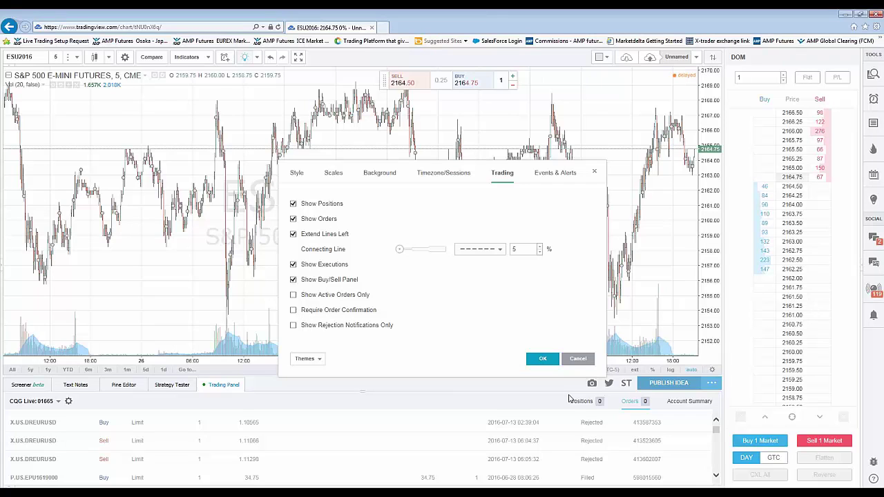
left_click(543, 359)
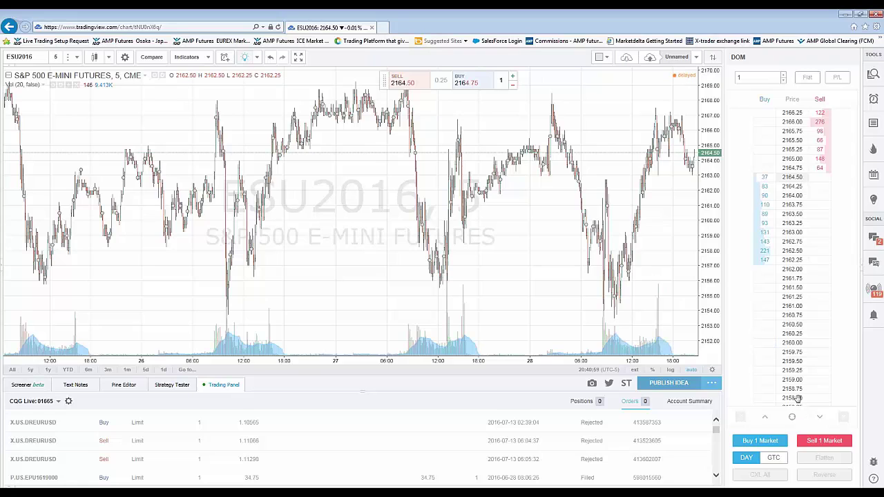
- Place a one-contract DAY buy limit order at 2160.00 from the DOM and move it to 2159.25
left_click(763, 343)
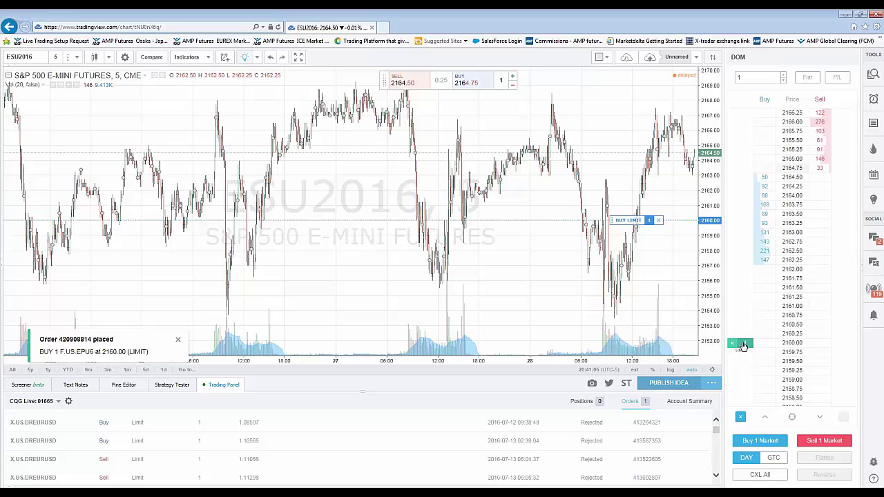
left_click_drag(742, 345, 742, 370)
left_click_drag(743, 370, 743, 371)
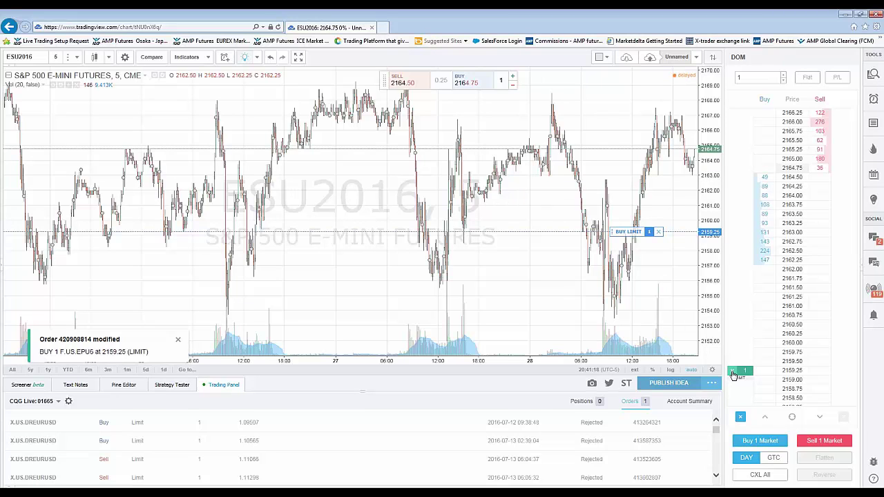
- Cancel the working buy limit order at 2159.25 from the DOM and dismiss the notification
left_click(734, 375)
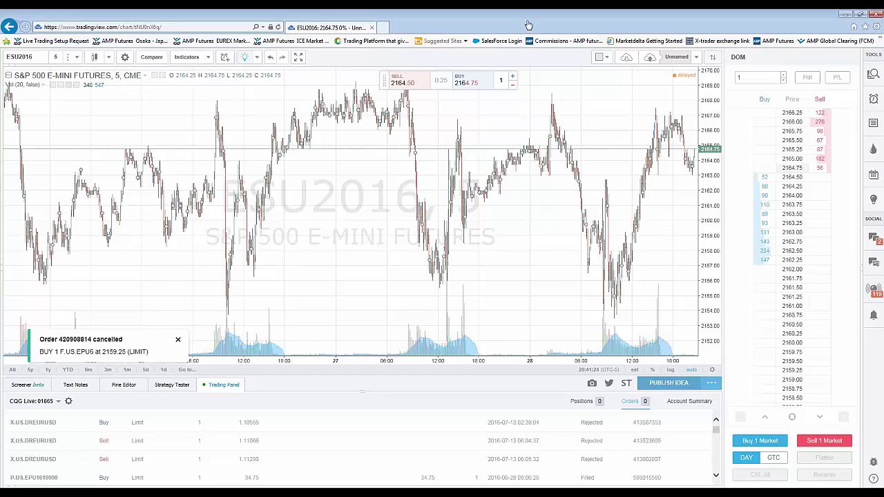
left_click(178, 343)
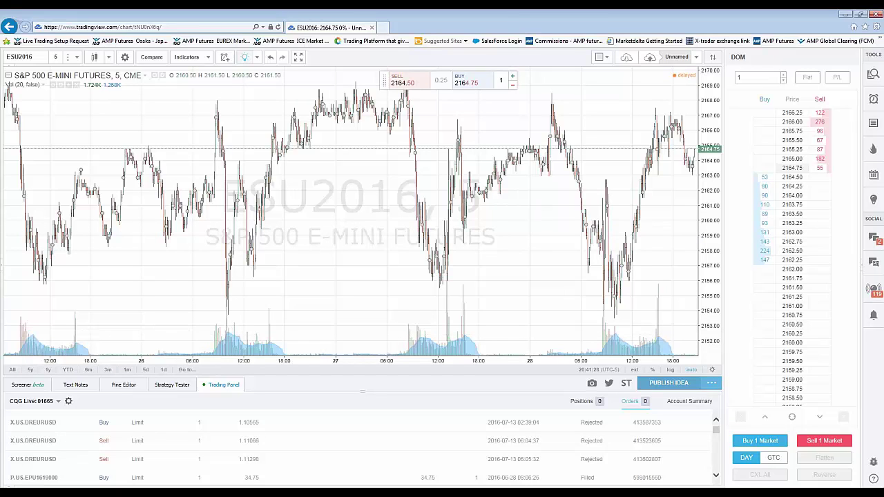